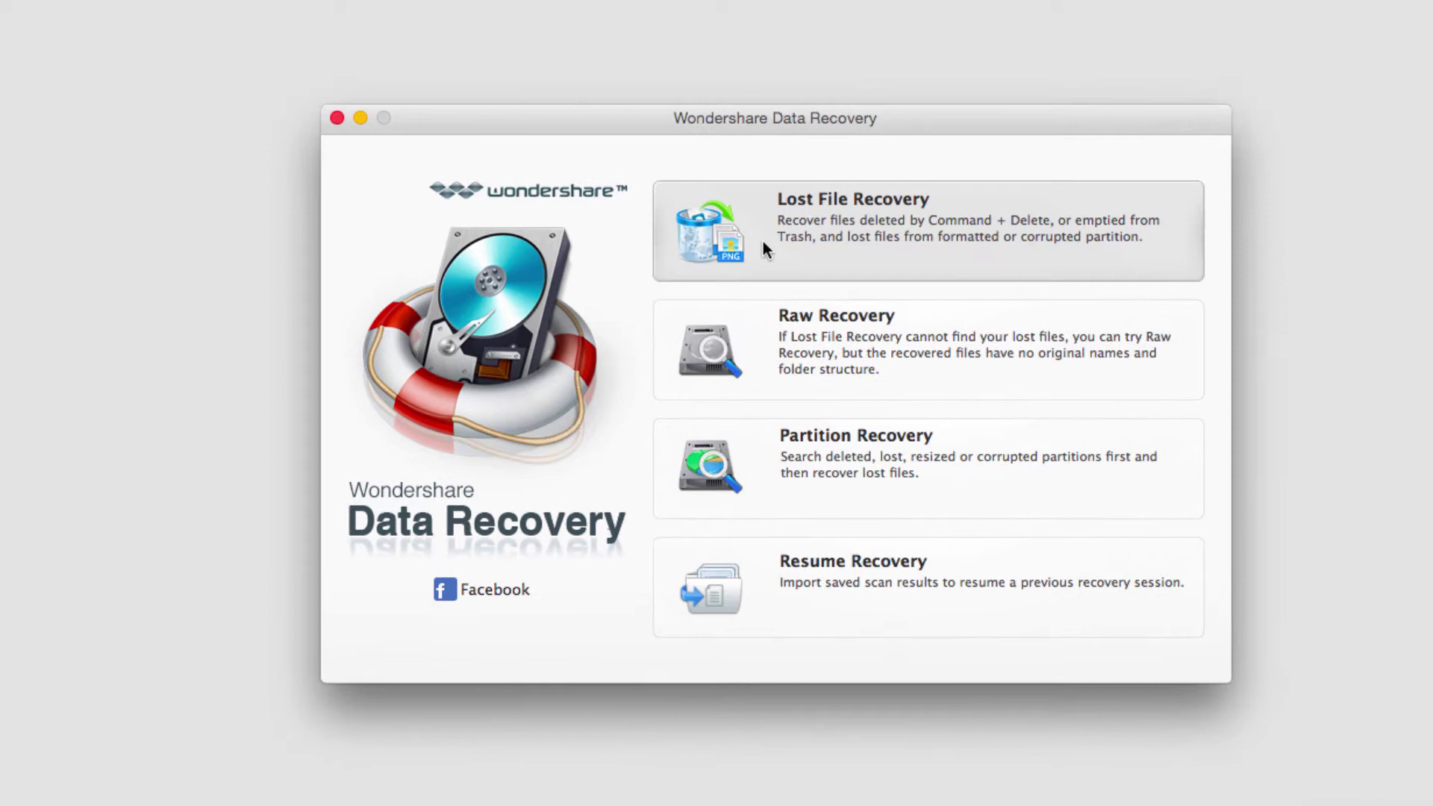
- Start a deleted-file recovery on Macintosh HD with the file kind set to Image
click(847, 261)
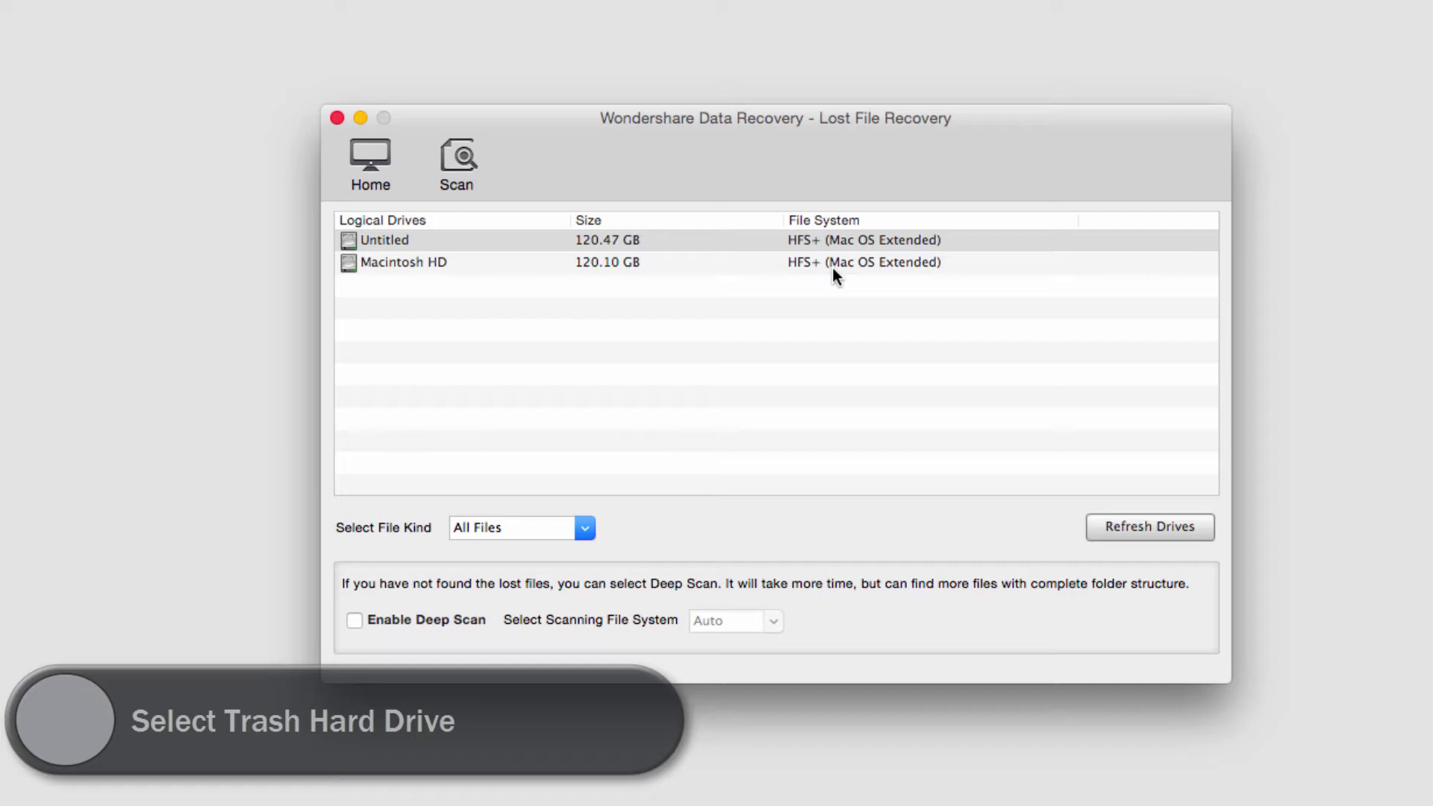
click(423, 262)
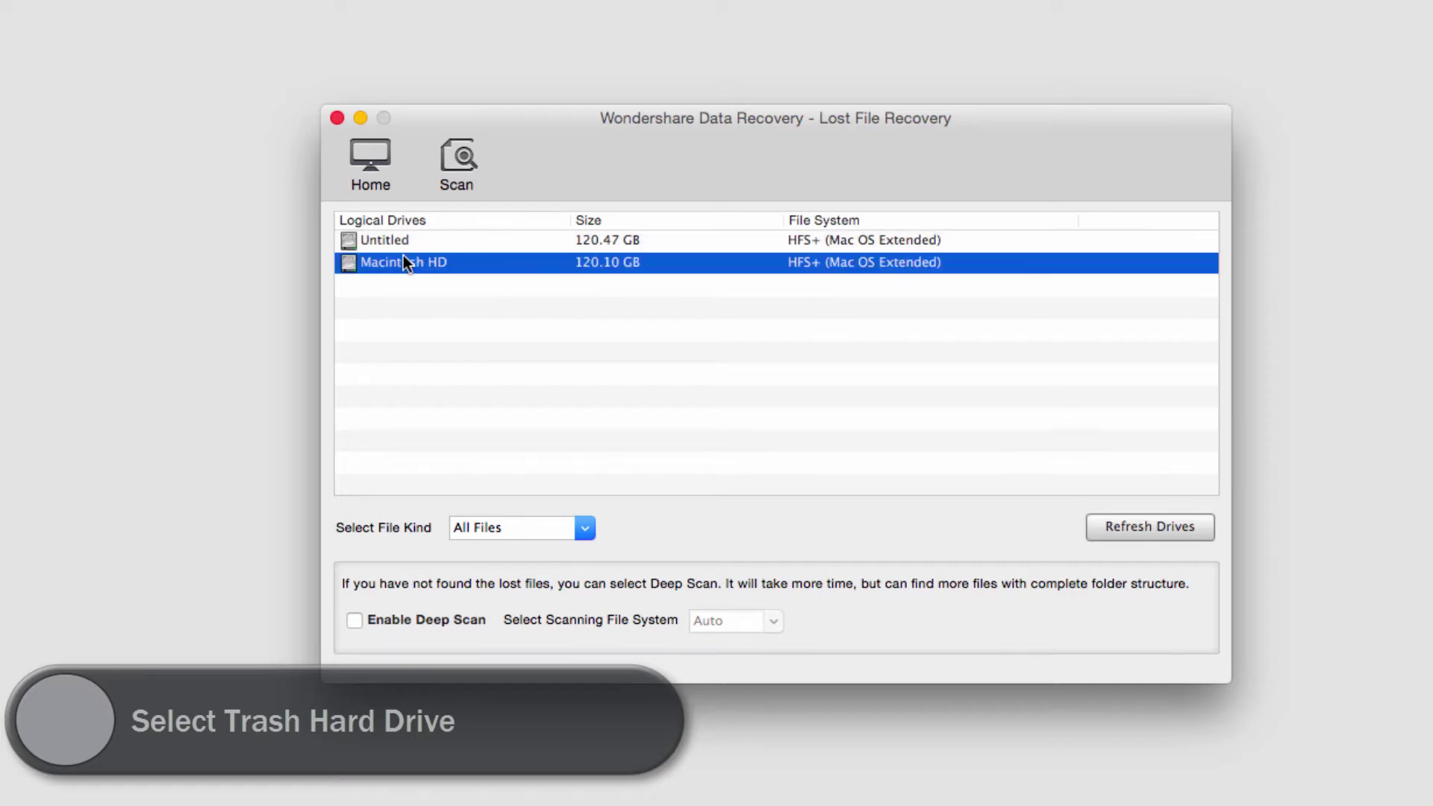
click(581, 536)
click(583, 572)
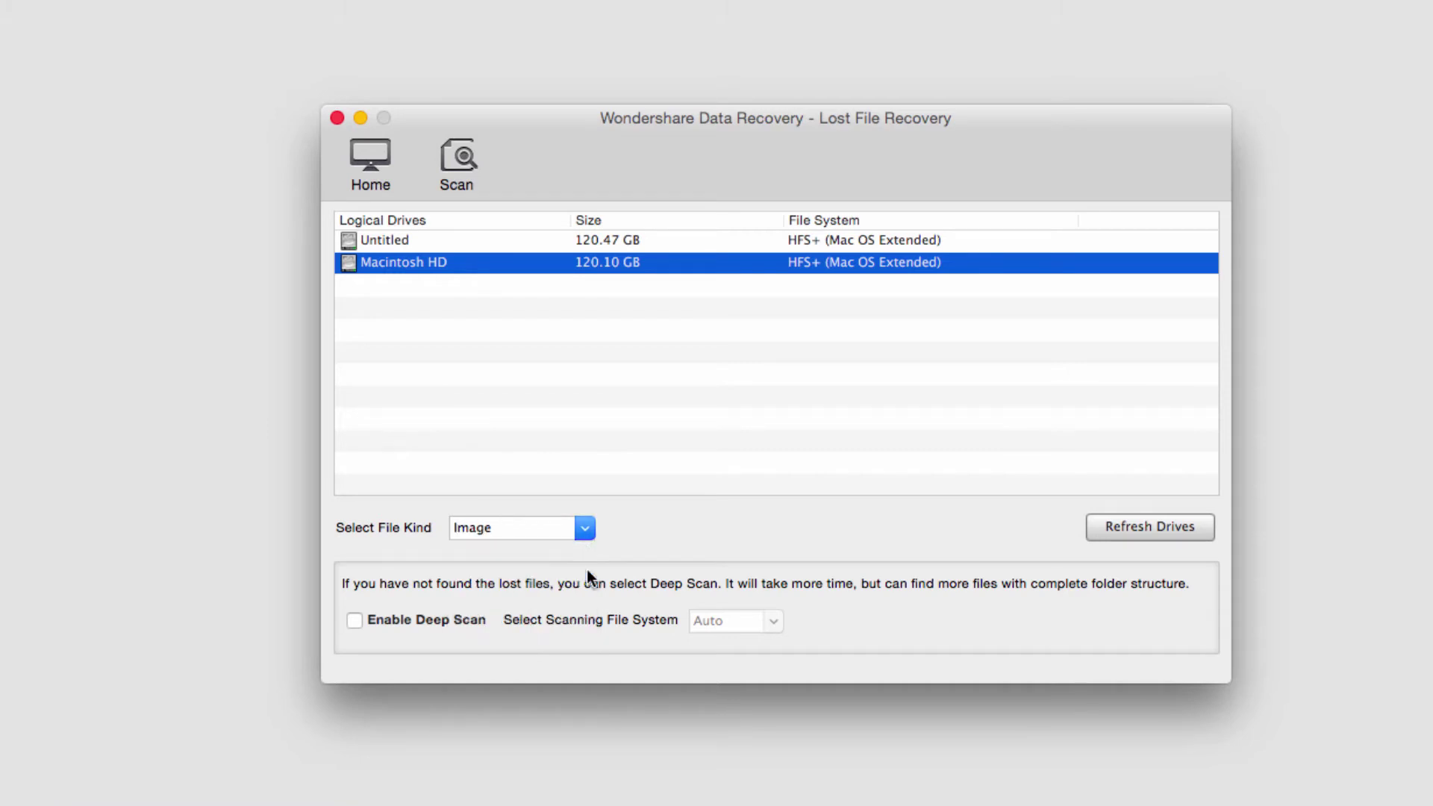
click(584, 528)
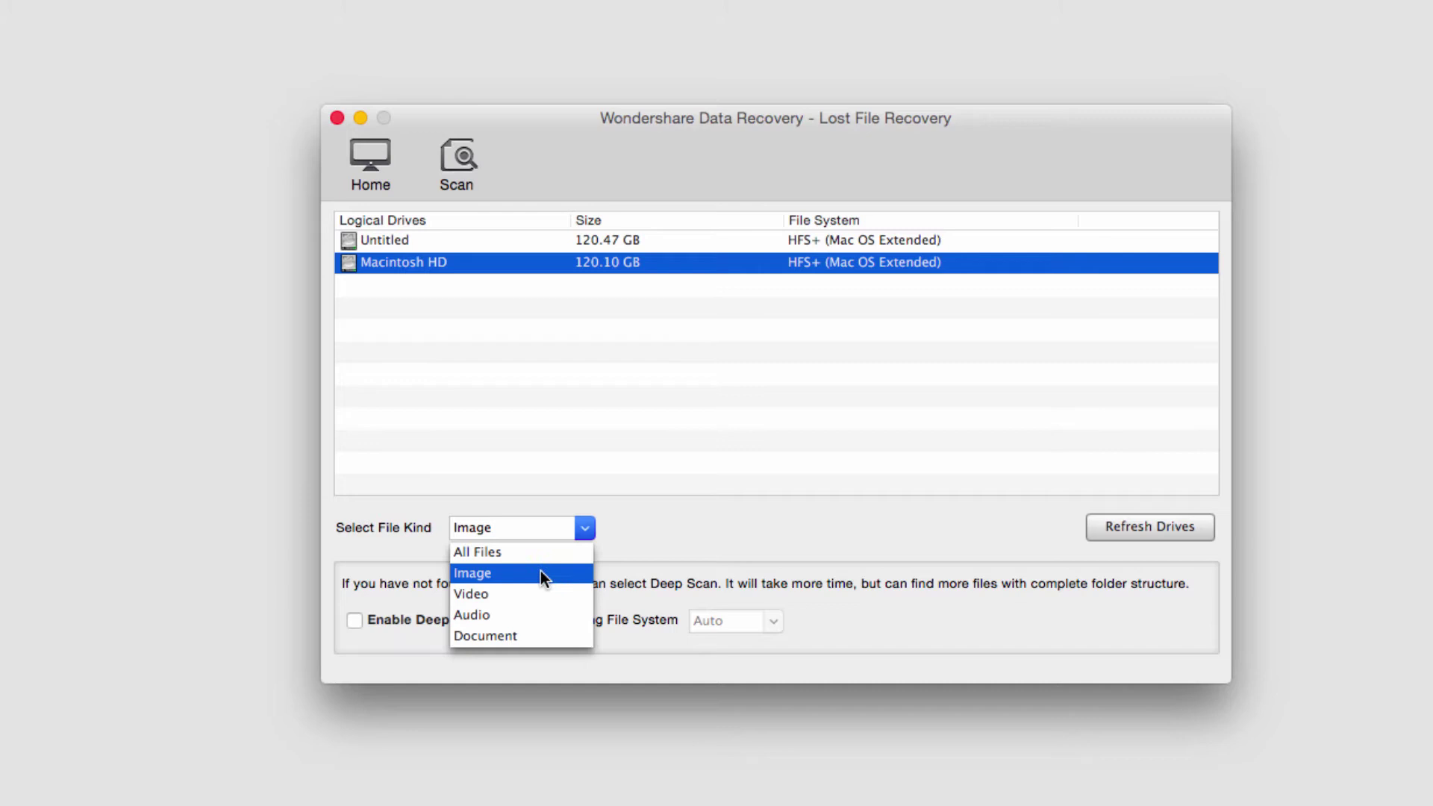
click(541, 575)
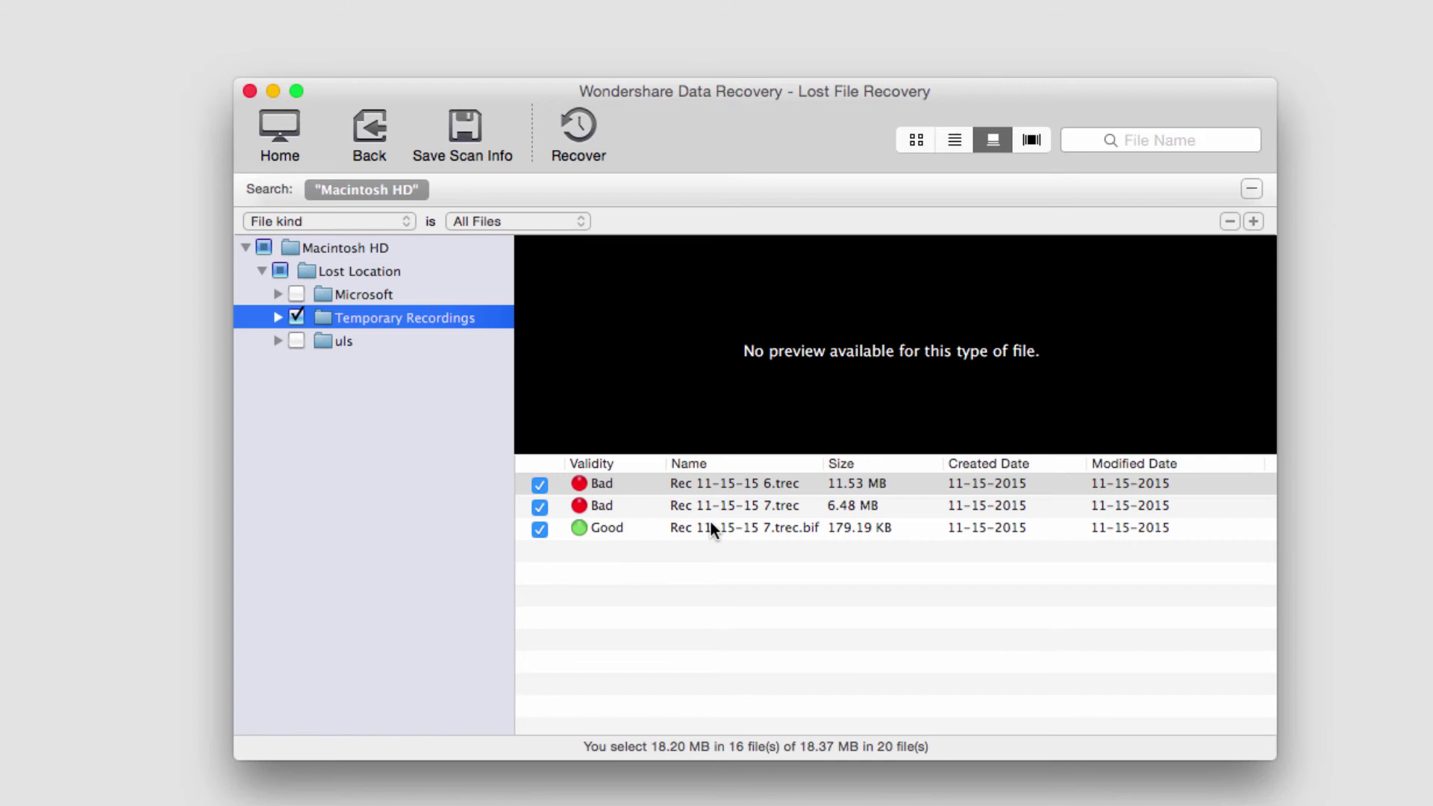
- Uncheck the two Bad .trec recordings, keep the Good one checked, and recover it
click(603, 528)
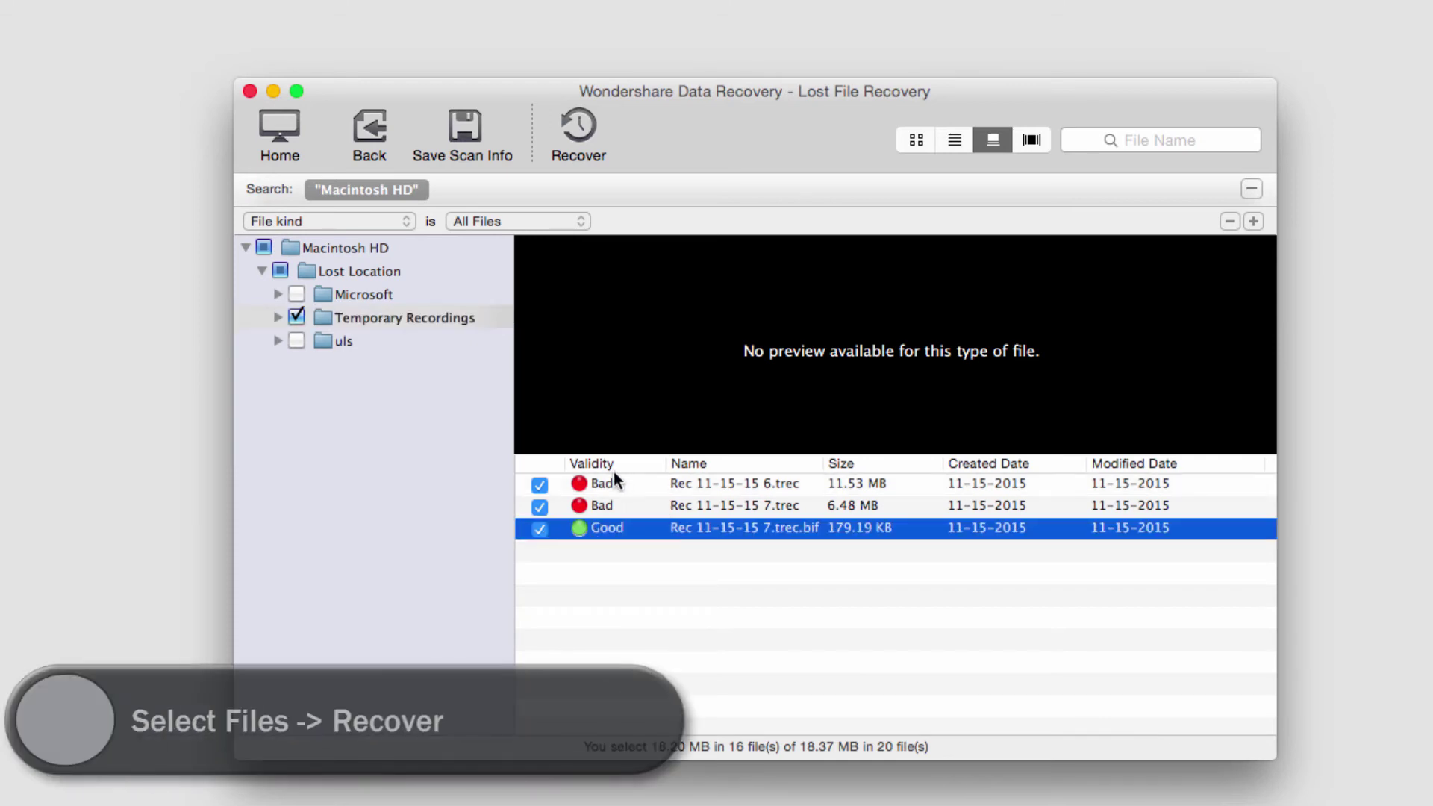
click(539, 506)
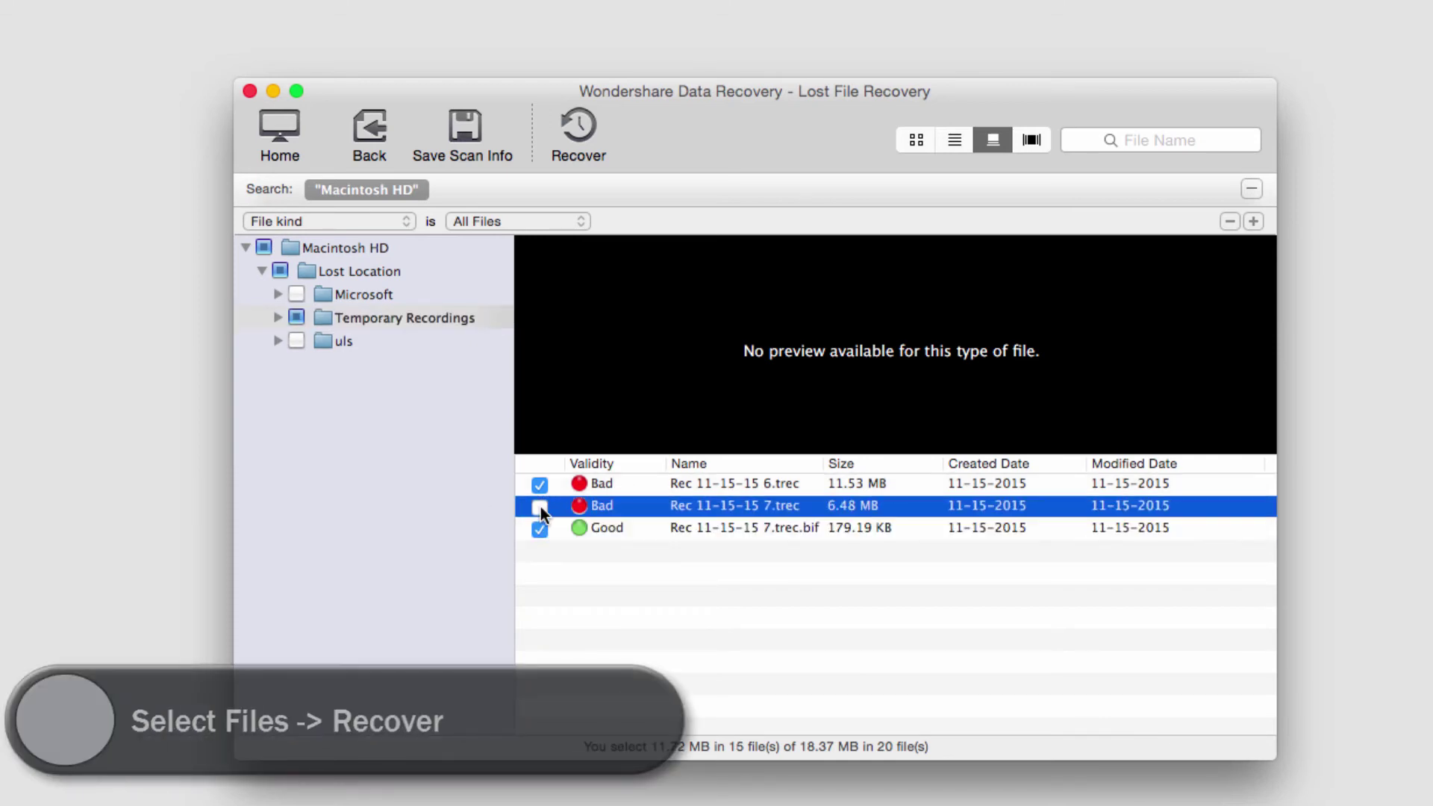
click(601, 527)
click(567, 154)
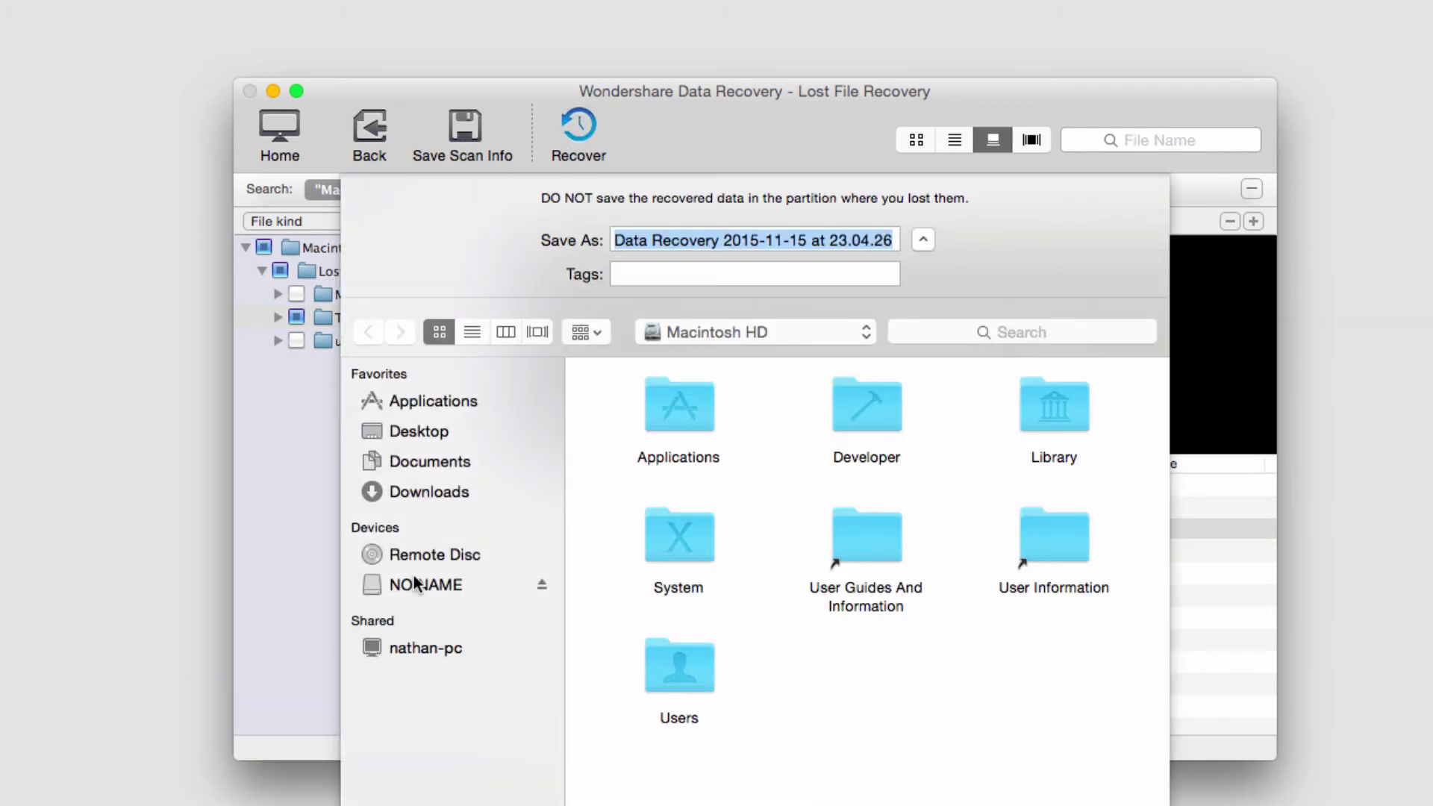
- Save to 'recovered video' on NO NAME and locate Rec 11-15-15 7.trec.bif under Temporary Recordings
click(413, 578)
text(rec)
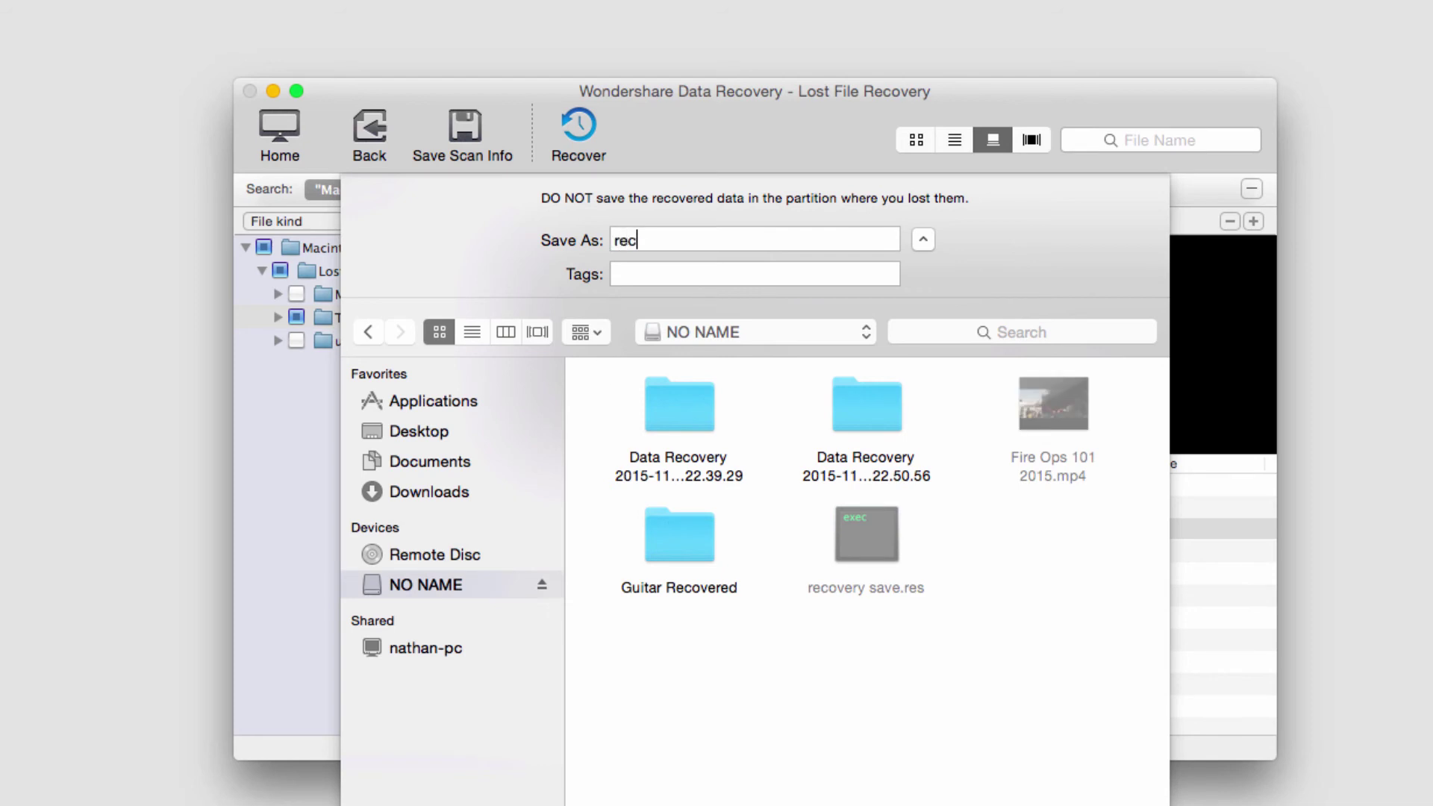
text(overed vide)
text(o)
key(Return)
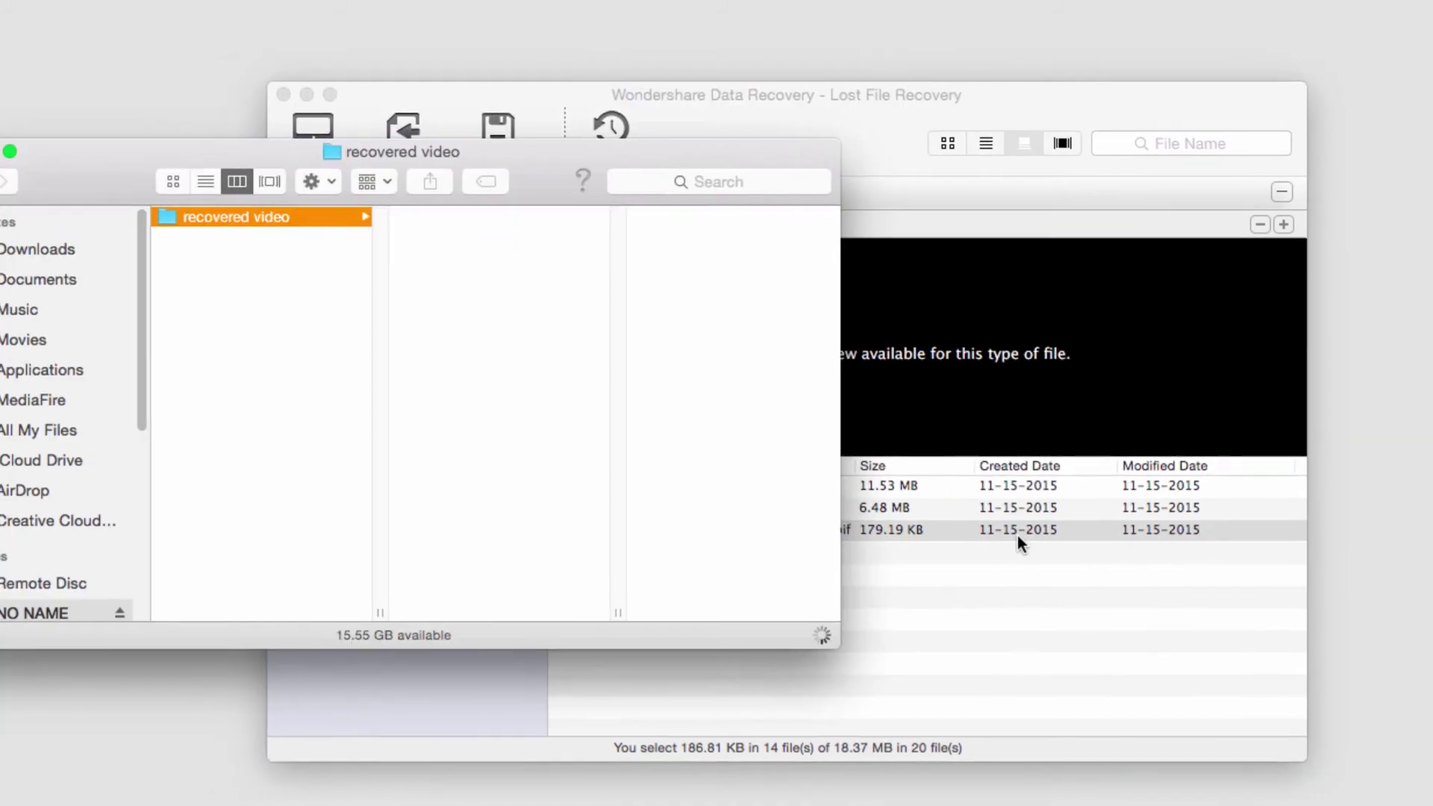
click(585, 222)
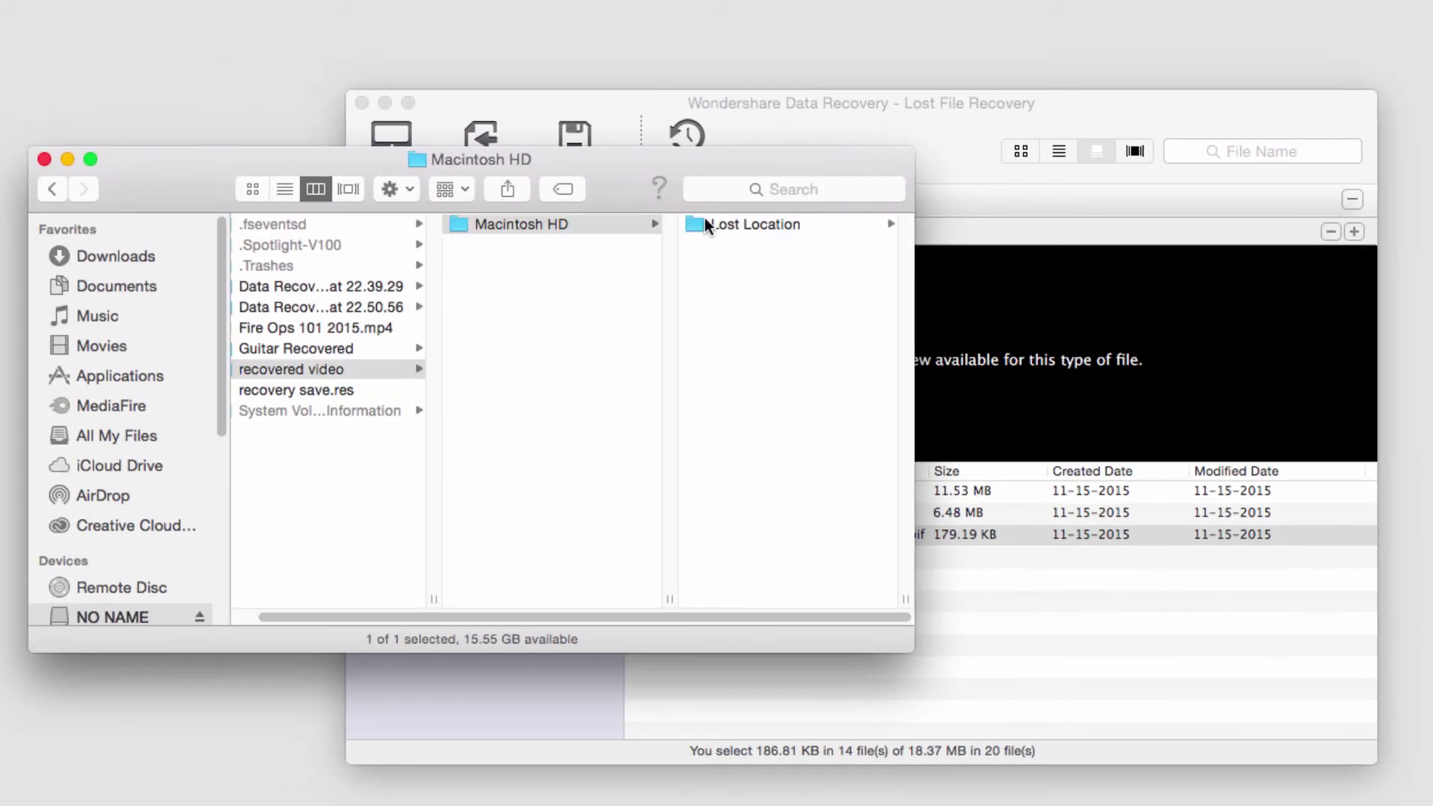
click(717, 223)
click(805, 228)
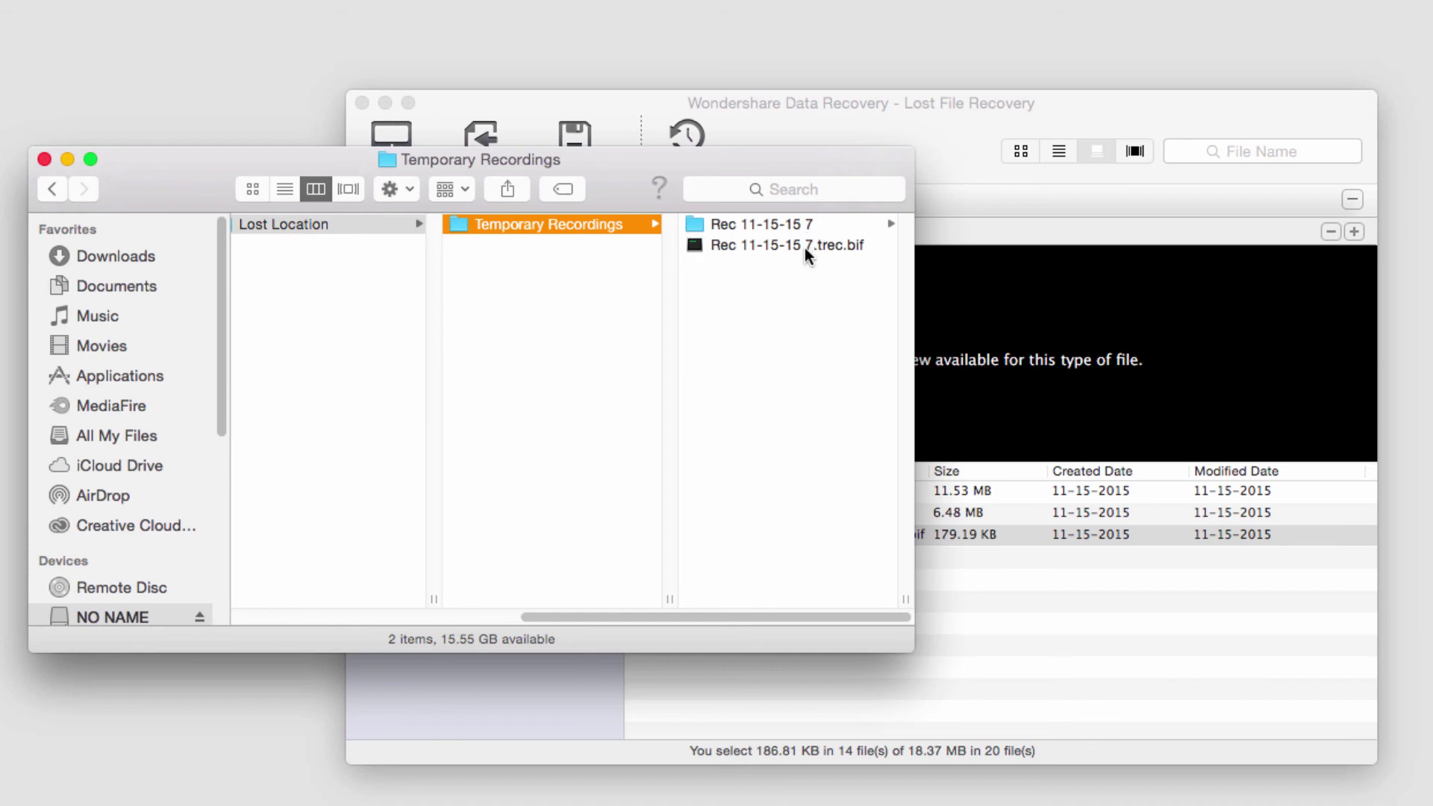
click(805, 247)
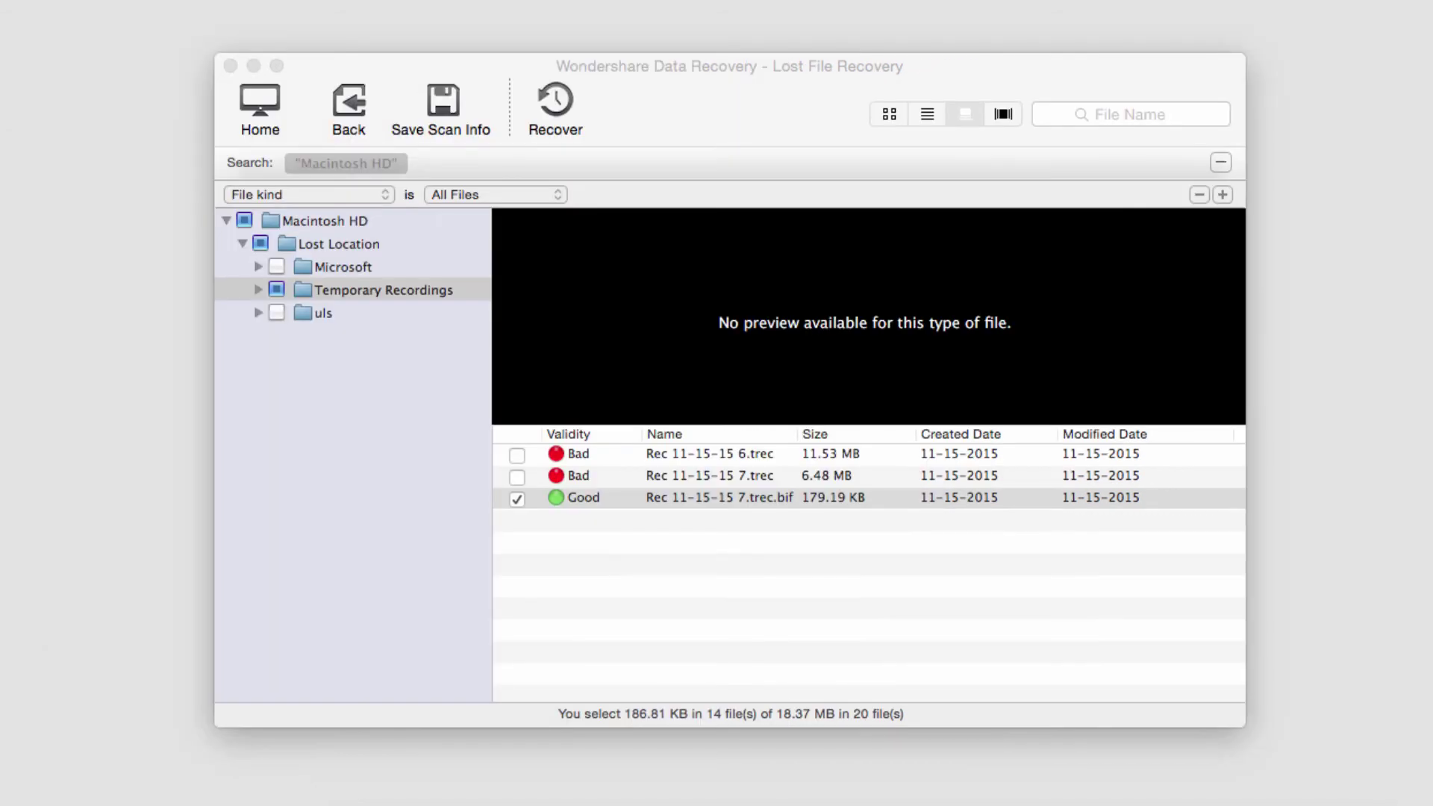